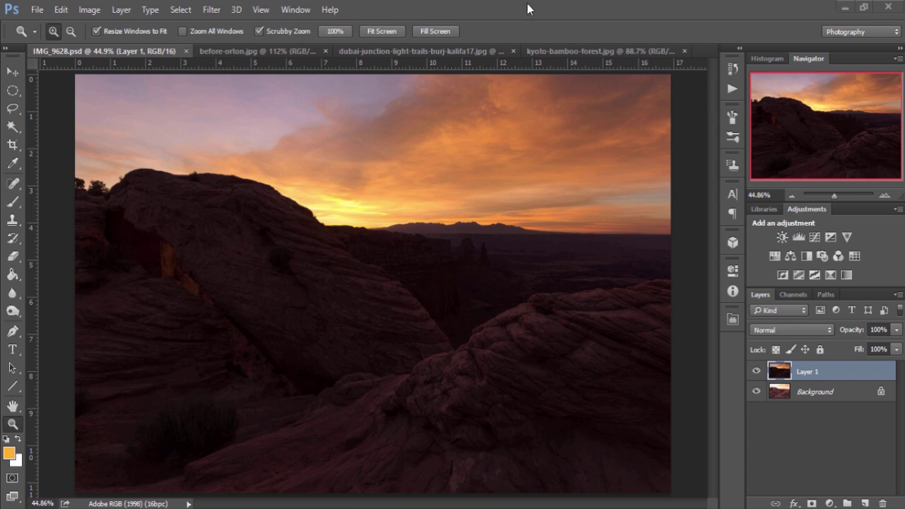
Step: Open the Easy Panel extension from Window > Extensions
{"action": "left_click", "coordinate": [296, 10]}
{"action": "mouse_move", "coordinate": [429, 55]}
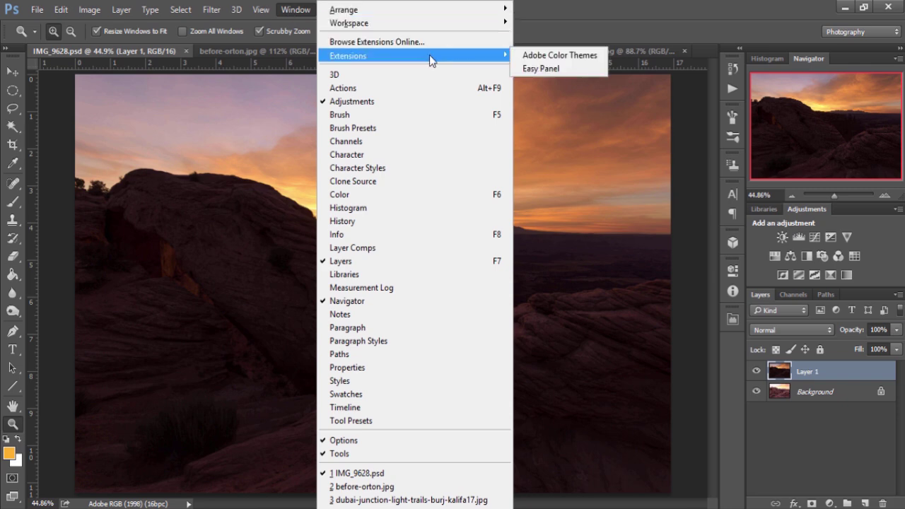
{"action": "left_click", "coordinate": [550, 69]}
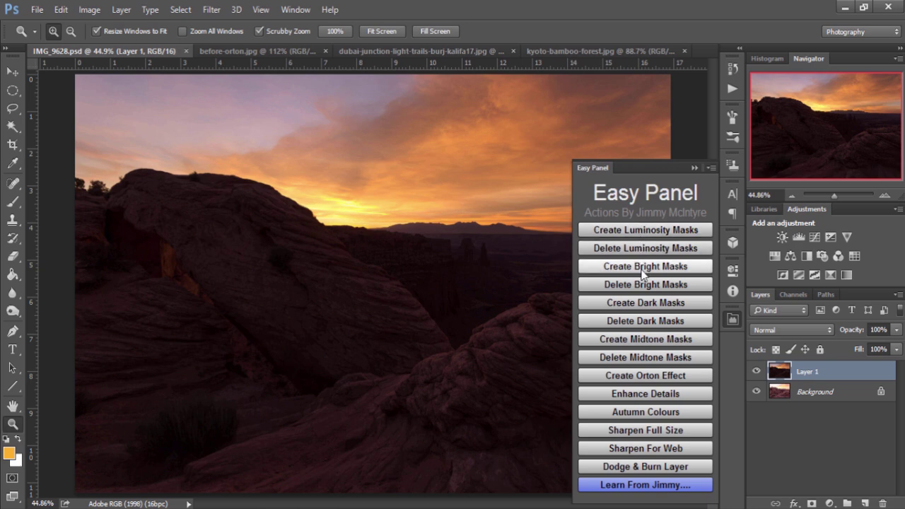
Step: Toggle Layer 1 to compare the two exposures, then switch to the Brush tool
{"action": "left_click", "coordinate": [757, 372]}
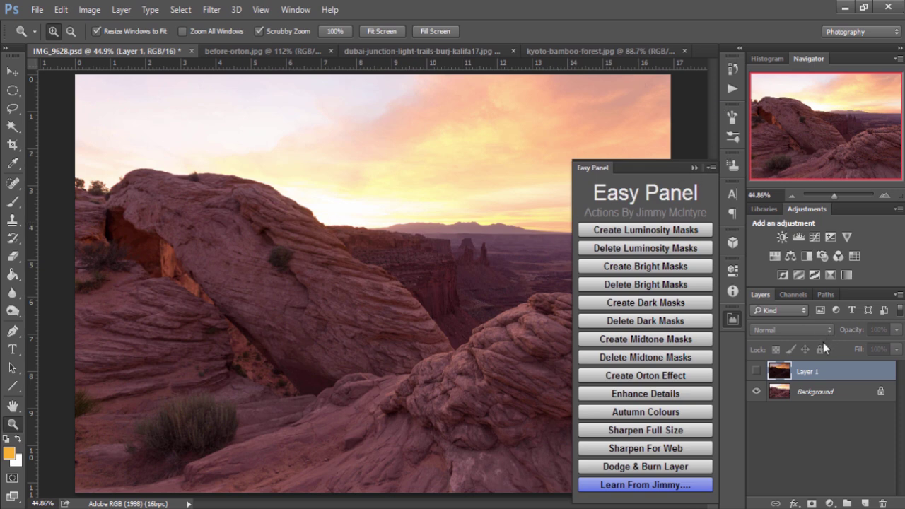
{"action": "left_click", "coordinate": [756, 372]}
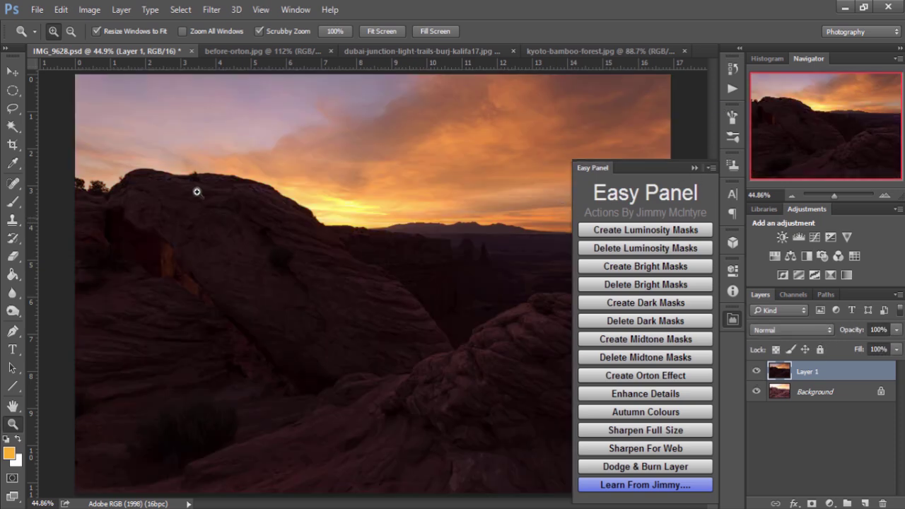
{"action": "key", "text": "b"}
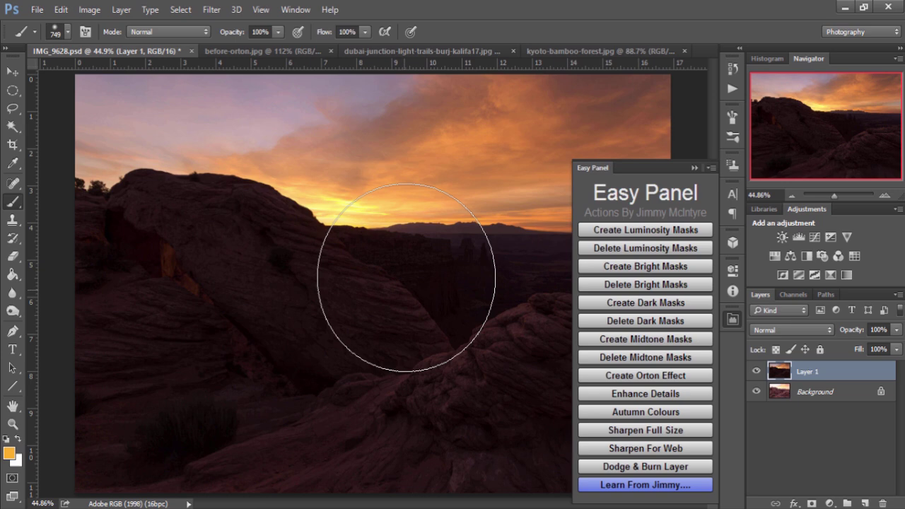
{"action": "left_click", "coordinate": [695, 168]}
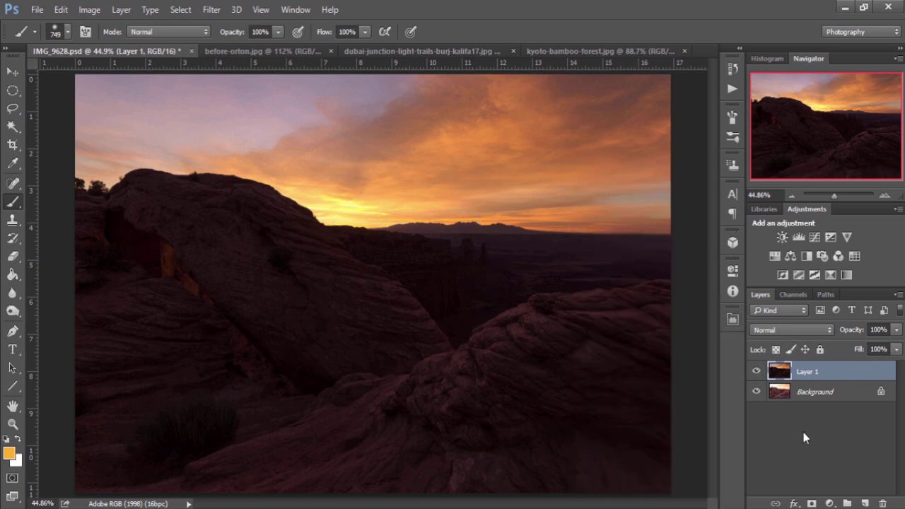
Step: Give Layer 1 a black layer mask, test-paint the sky and arch, then revert the mask to black
{"action": "left_click", "coordinate": [812, 502], "text": "alt"}
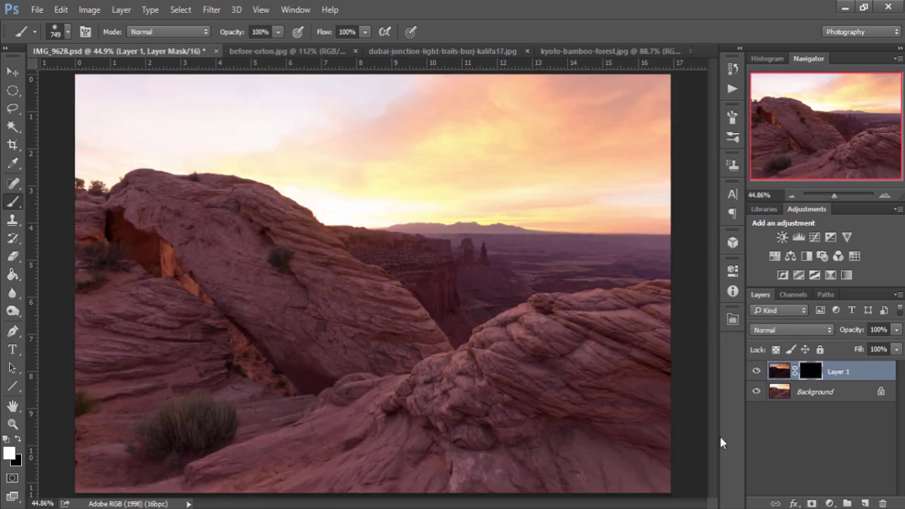
{"action": "key", "text": "d"}
{"action": "mouse_move", "coordinate": [121, 102]}
{"action": "left_mouse_down"}
{"action": "mouse_move", "coordinate": [117, 135]}
{"action": "mouse_move", "coordinate": [229, 179]}
{"action": "mouse_move", "coordinate": [275, 240]}
{"action": "mouse_move", "coordinate": [432, 186]}
{"action": "mouse_move", "coordinate": [715, 130]}
{"action": "mouse_move", "coordinate": [582, 199]}
{"action": "mouse_move", "coordinate": [25, 121]}
{"action": "mouse_move", "coordinate": [49, 220]}
{"action": "mouse_move", "coordinate": [157, 222]}
{"action": "left_mouse_up"}
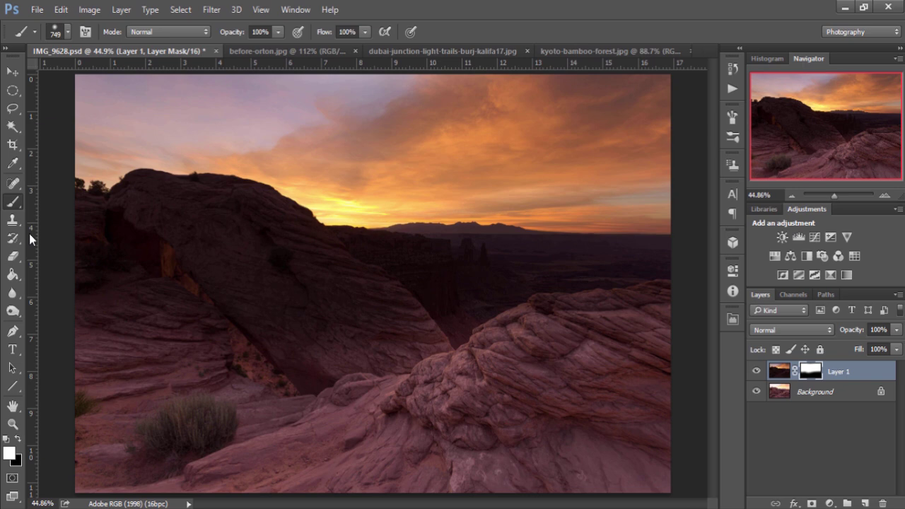
{"action": "key", "text": "ctrl+BackSpace"}
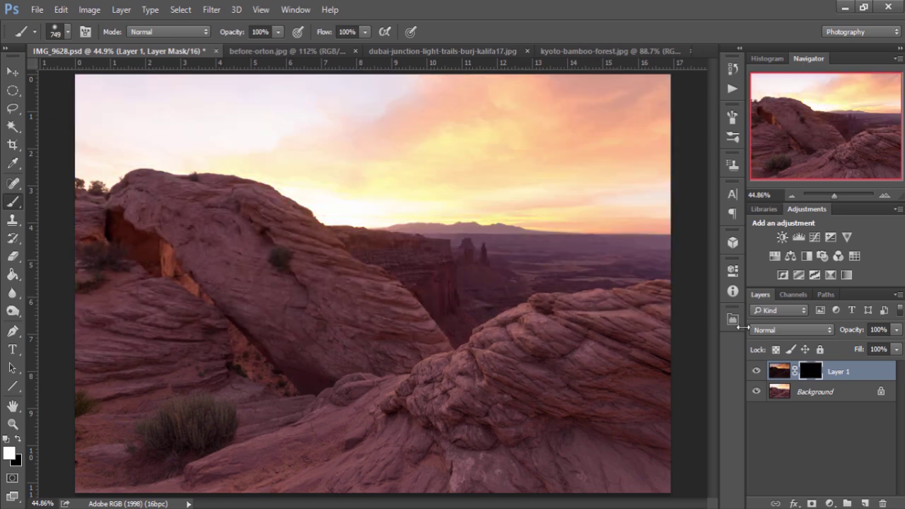
Step: Run Create Bright Masks to generate the Brights 1–5 luminosity channels
{"action": "left_click", "coordinate": [733, 319]}
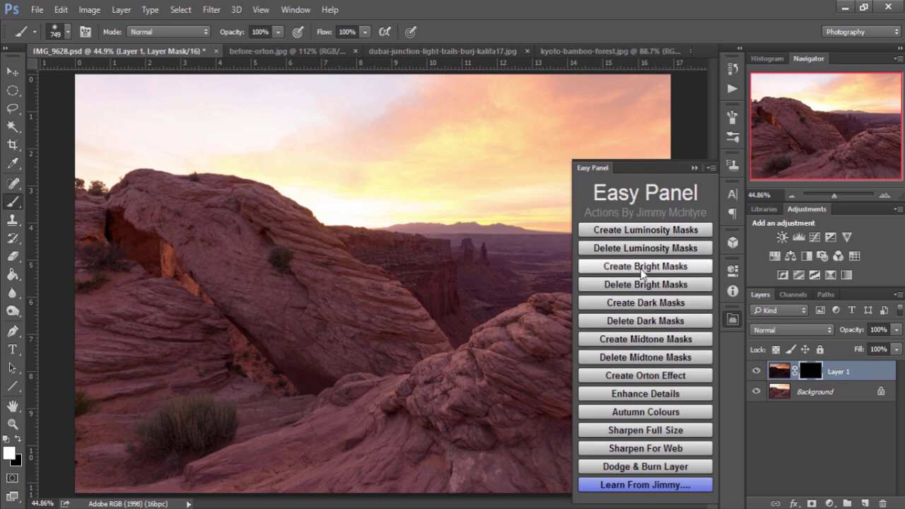
{"action": "left_click", "coordinate": [642, 274]}
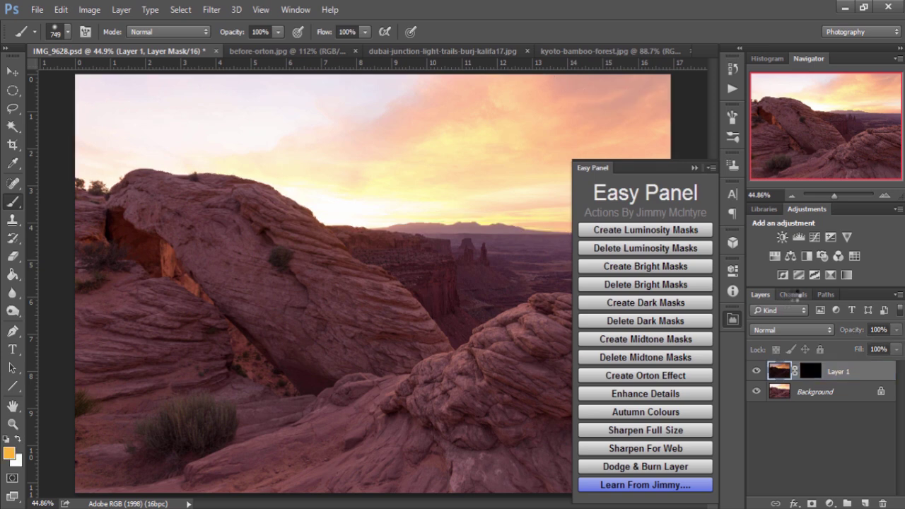
{"action": "left_click", "coordinate": [793, 295]}
Step: Inspect the Brights 2, 3 and 4 channels and load Brights 2 as a sky selection
{"action": "left_click", "coordinate": [771, 426]}
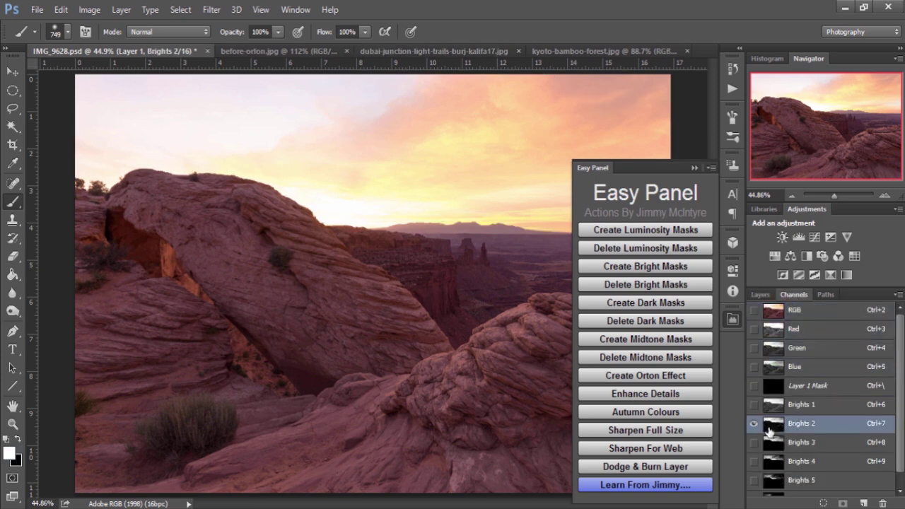
{"action": "left_click", "coordinate": [775, 445]}
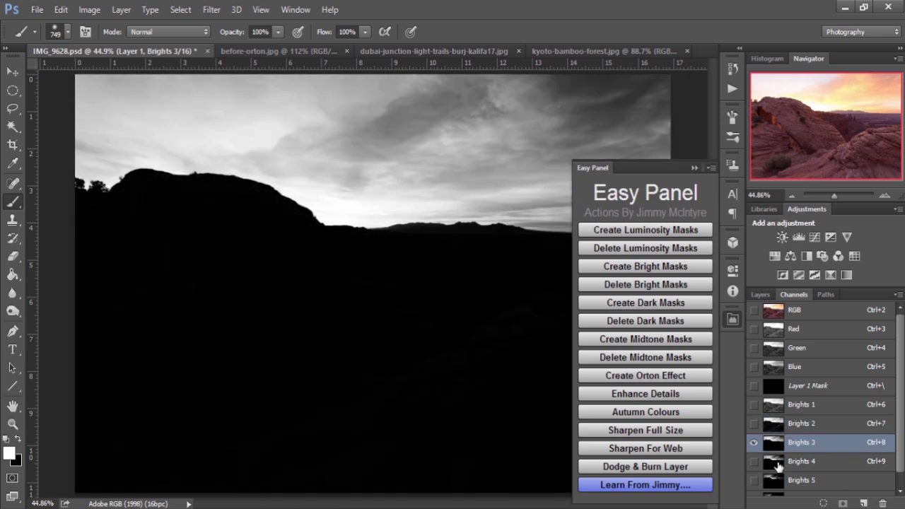
{"action": "left_click", "coordinate": [777, 462]}
{"action": "left_click", "coordinate": [776, 425]}
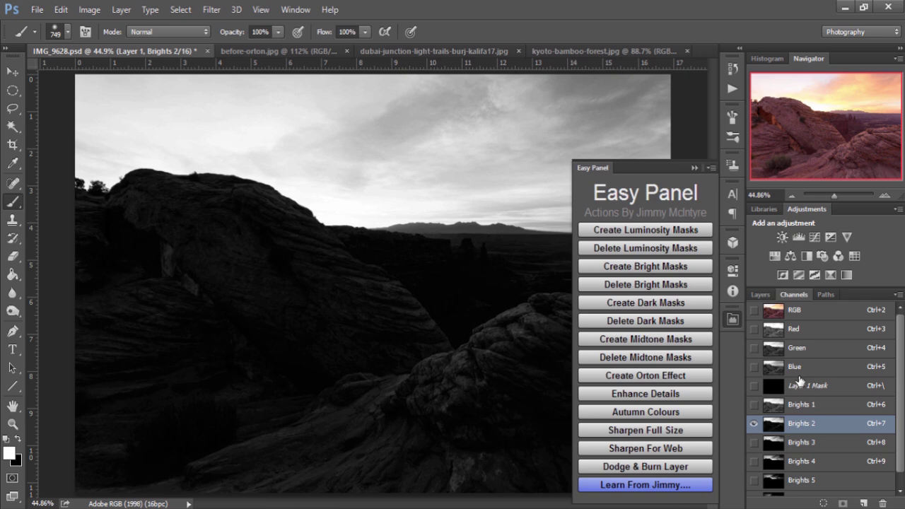
{"action": "left_click", "coordinate": [776, 428], "text": "ctrl"}
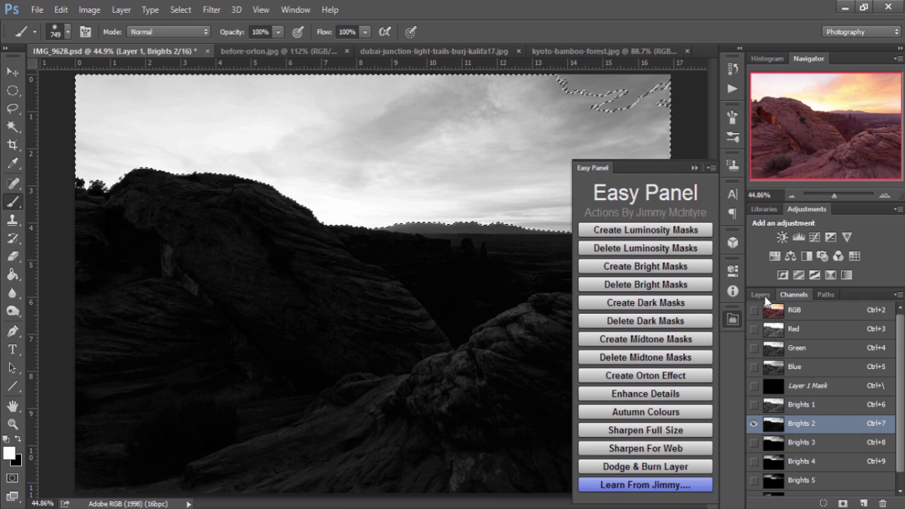
Step: Target Layer 1's mask and paint white across the sky within the Brights 2 selection
{"action": "left_click", "coordinate": [762, 296]}
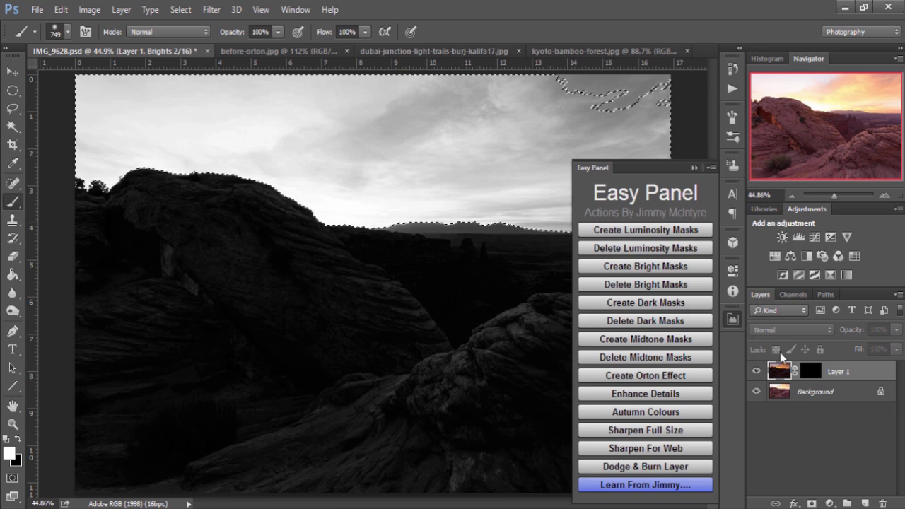
{"action": "left_click", "coordinate": [779, 370]}
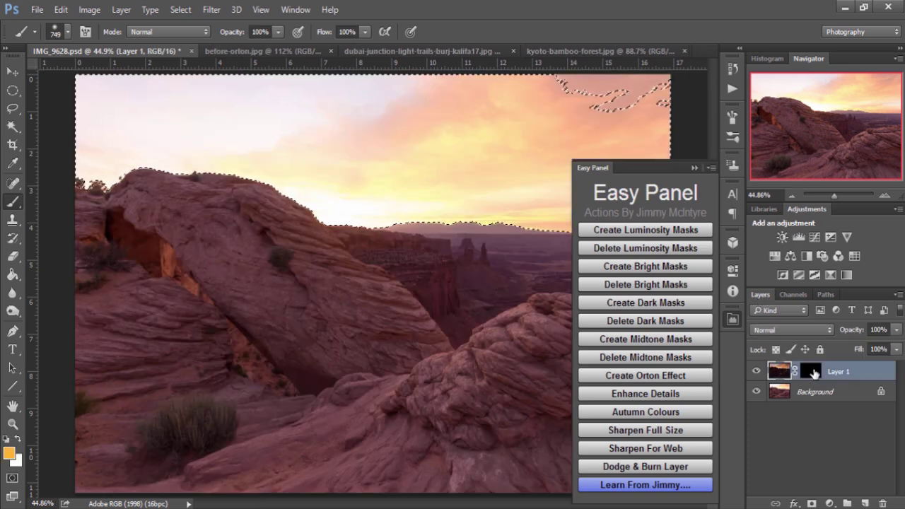
{"action": "left_click", "coordinate": [812, 372]}
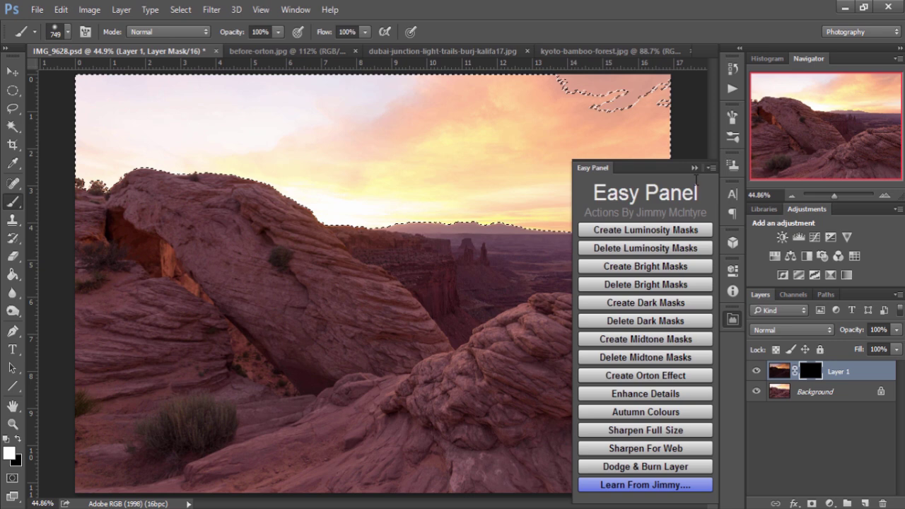
{"action": "left_click", "coordinate": [694, 170]}
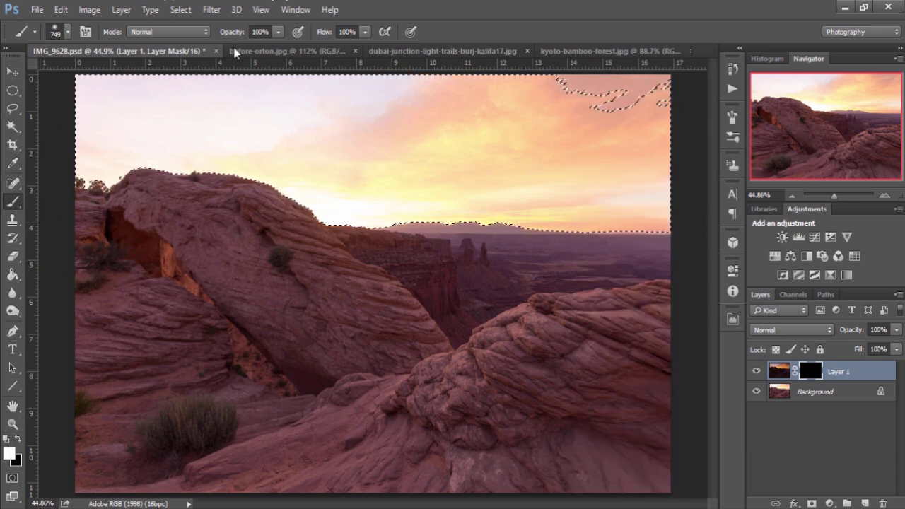
{"action": "mouse_move", "coordinate": [113, 120]}
{"action": "left_mouse_down"}
{"action": "mouse_move", "coordinate": [212, 138]}
{"action": "mouse_move", "coordinate": [586, 146]}
{"action": "mouse_move", "coordinate": [637, 162]}
{"action": "left_mouse_up"}
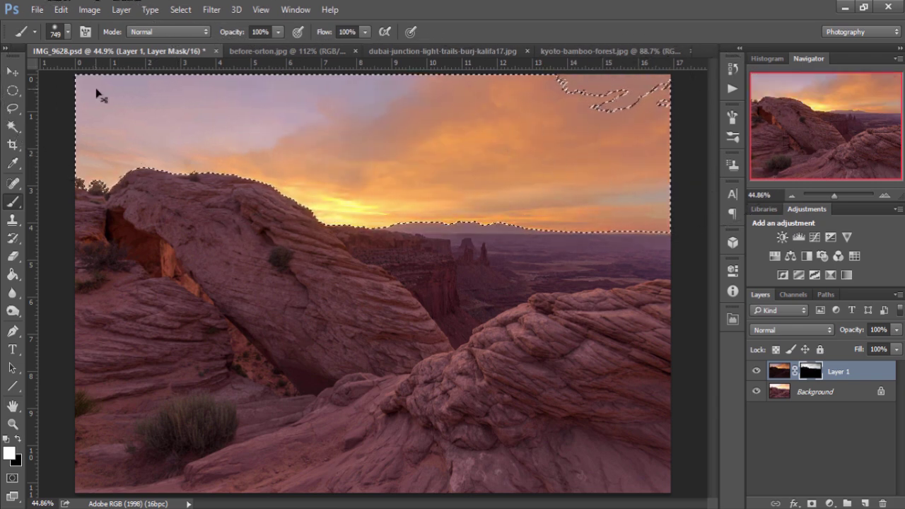
Step: Brush the sky again for a deeper orange, then toggle Layer 1 to compare before and after
{"action": "mouse_move", "coordinate": [101, 121]}
{"action": "left_mouse_down"}
{"action": "mouse_move", "coordinate": [238, 139]}
{"action": "mouse_move", "coordinate": [797, 139]}
{"action": "mouse_move", "coordinate": [812, 160]}
{"action": "left_mouse_up"}
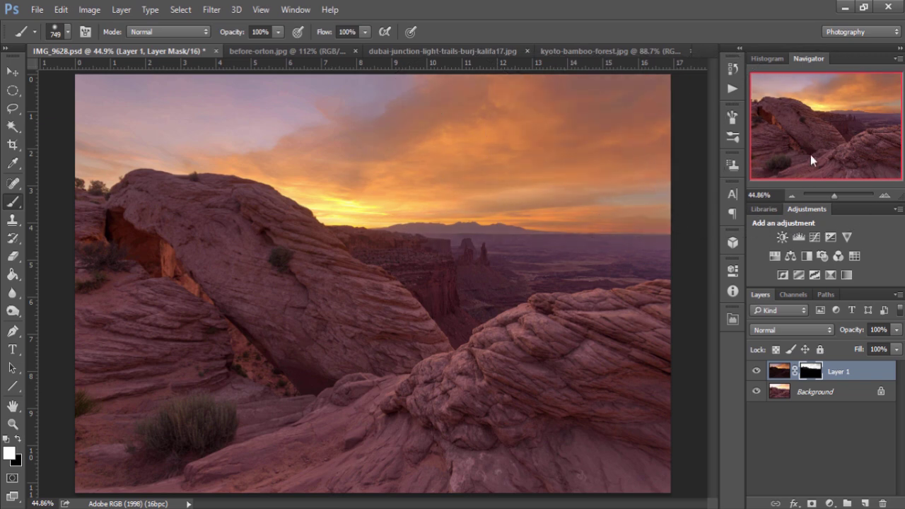
{"action": "left_click", "coordinate": [757, 371]}
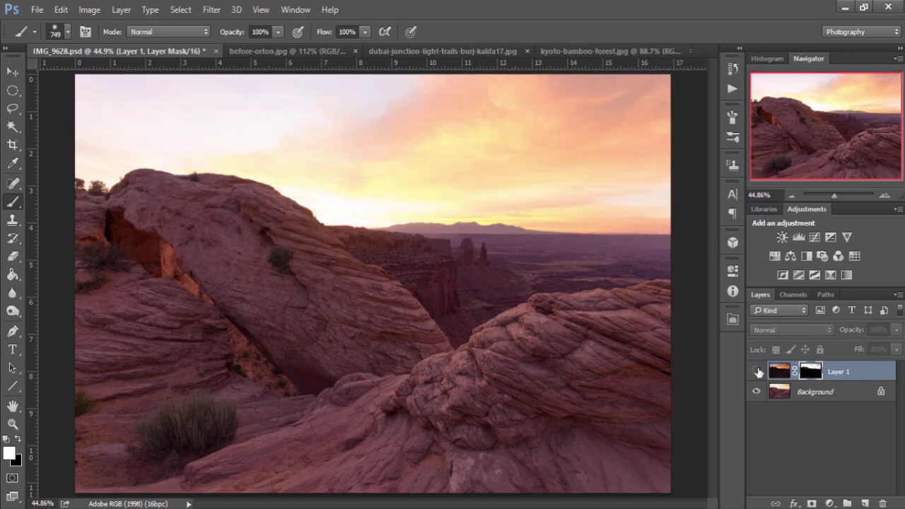
{"action": "left_click", "coordinate": [757, 371]}
{"action": "left_click", "coordinate": [757, 372]}
{"action": "left_click", "coordinate": [757, 372]}
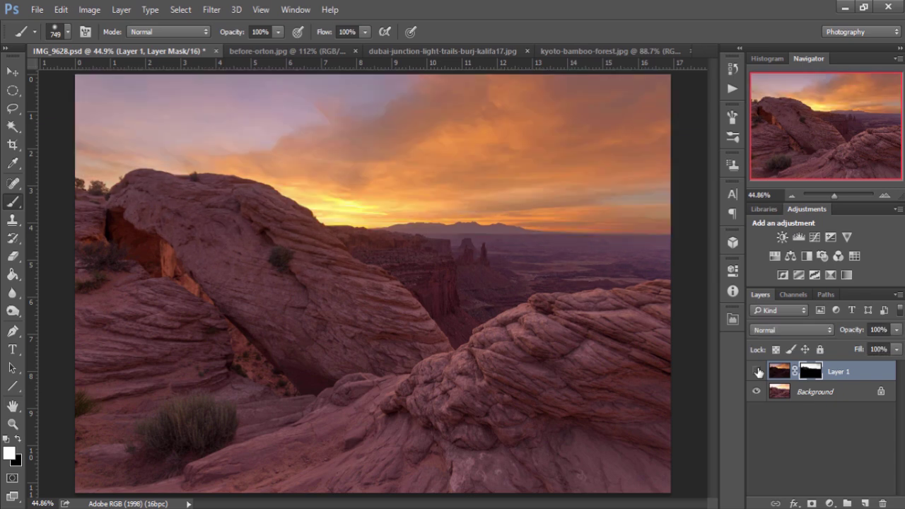
{"action": "left_click", "coordinate": [757, 372]}
{"action": "left_click", "coordinate": [757, 371]}
Step: Select Background with Layer 1 and stamp the visible layers into a merged Layer 2
{"action": "left_click", "coordinate": [825, 401], "text": "shift"}
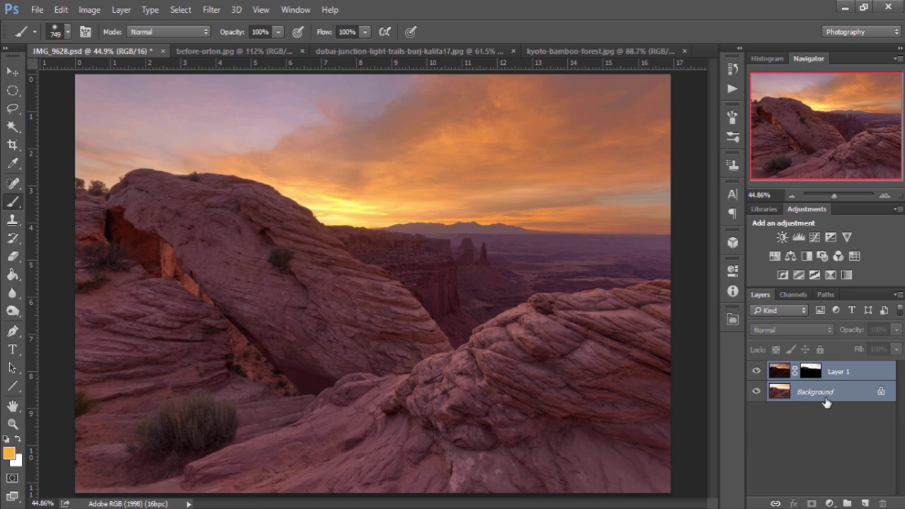
{"action": "key", "text": "ctrl+alt+shift+e"}
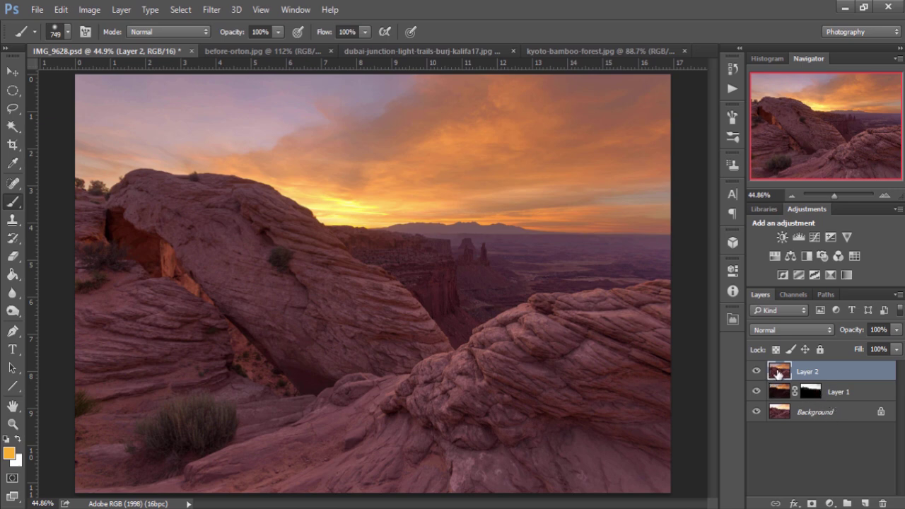
{"action": "left_click", "coordinate": [732, 320]}
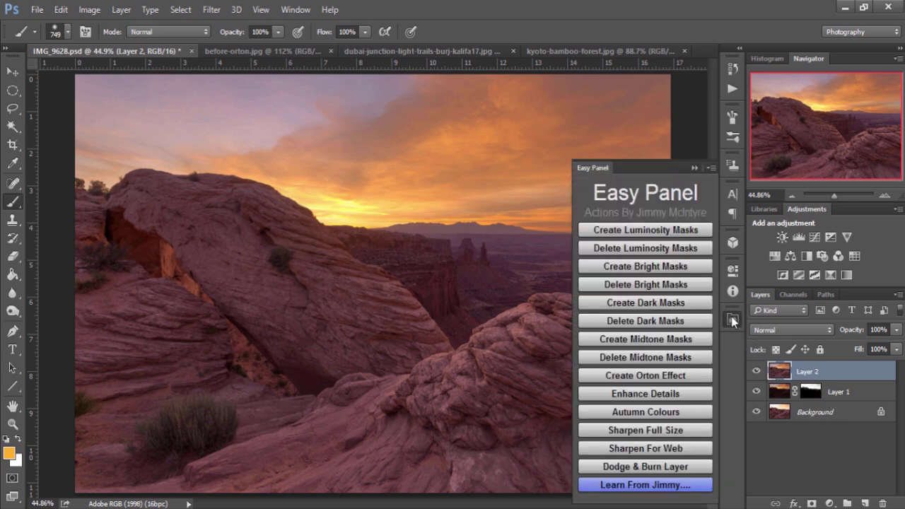
Step: Apply Sharpen For Web to the canyon photo and view it at 100% zoom
{"action": "left_click", "coordinate": [646, 448]}
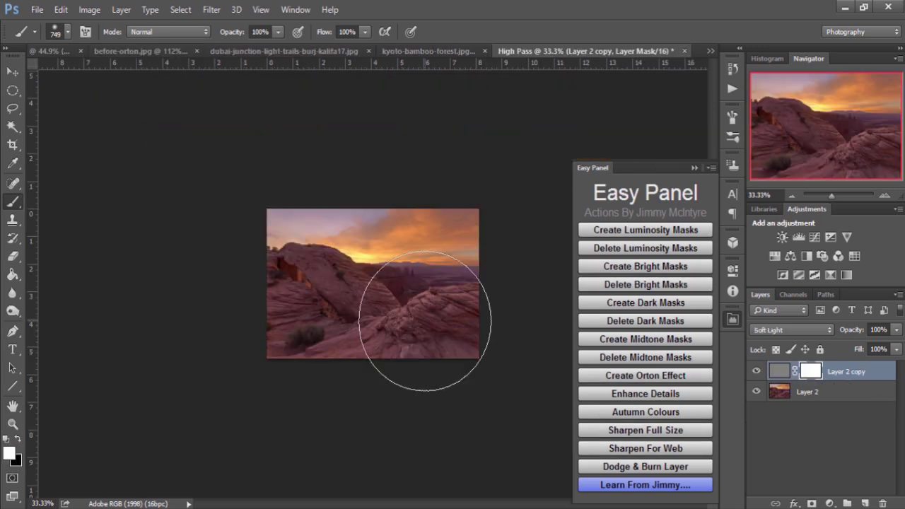
{"action": "left_click", "coordinate": [12, 423]}
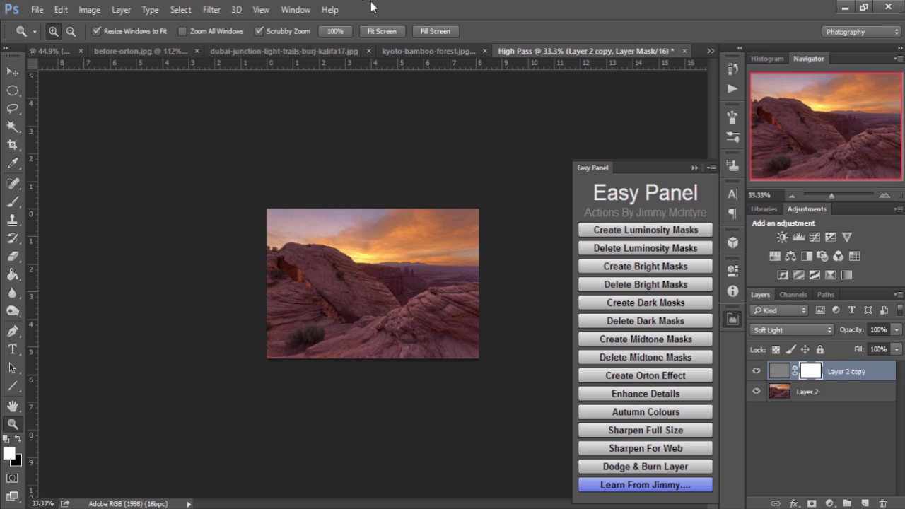
{"action": "left_click", "coordinate": [335, 32]}
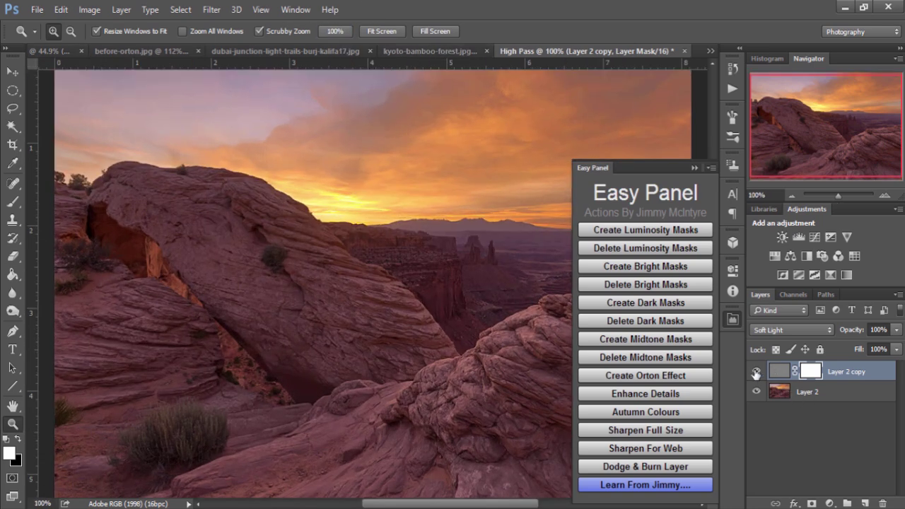
{"action": "left_click", "coordinate": [693, 168]}
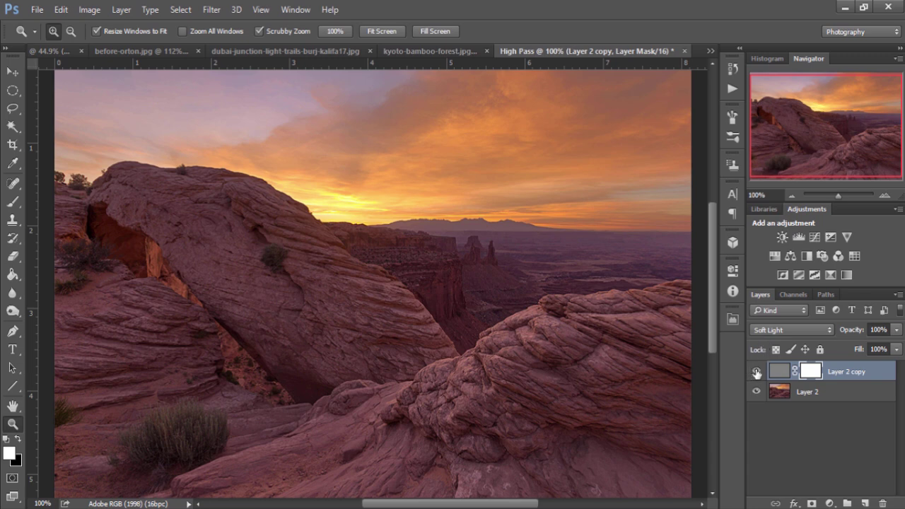
Step: Compare the sharpening on and off and lower Layer 2 copy to 49% opacity
{"action": "left_click", "coordinate": [757, 373]}
{"action": "left_click", "coordinate": [757, 372]}
{"action": "left_click", "coordinate": [756, 375]}
{"action": "left_click", "coordinate": [756, 375]}
{"action": "left_click_drag", "start_coordinate": [856, 331], "coordinate": [829, 333]}
{"action": "left_click", "coordinate": [757, 370]}
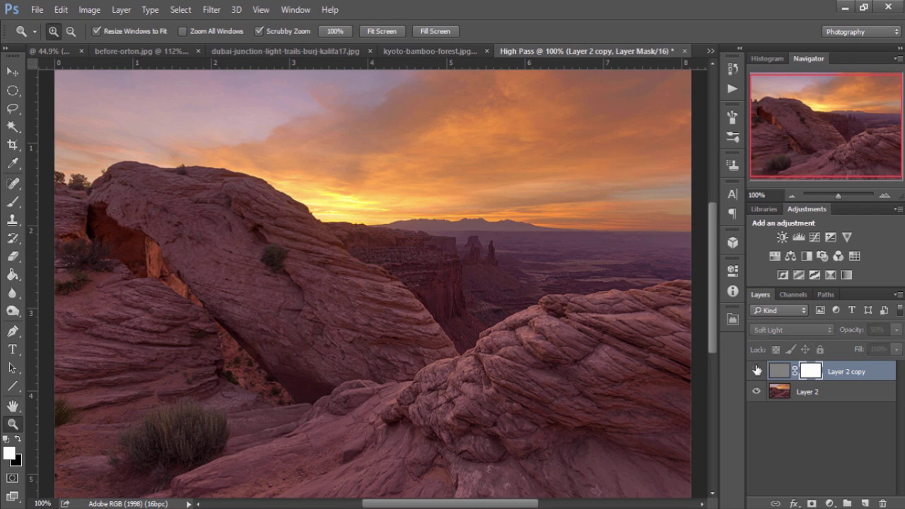
{"action": "left_click", "coordinate": [757, 371]}
{"action": "left_click", "coordinate": [757, 371]}
{"action": "left_click", "coordinate": [757, 370]}
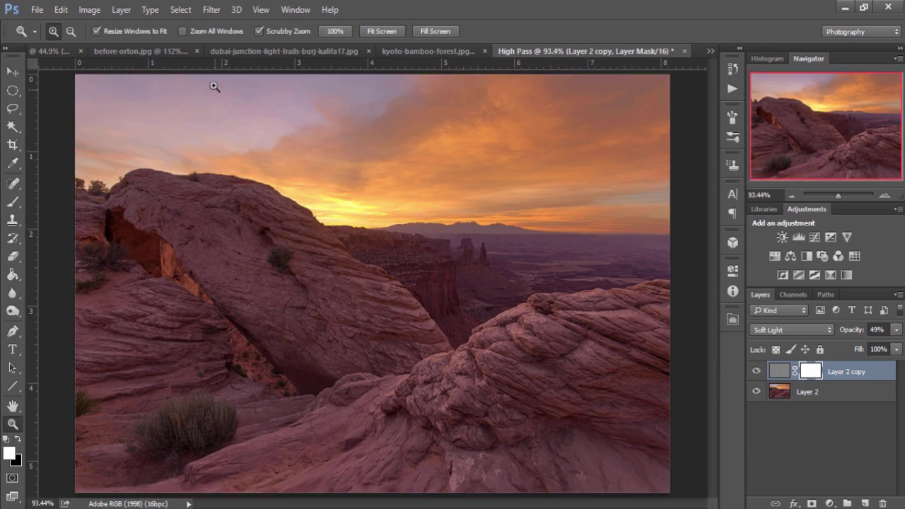
Step: Add an Orton Effect glow to before-orton.jpg and lower it to 43% opacity
{"action": "left_click", "coordinate": [131, 51]}
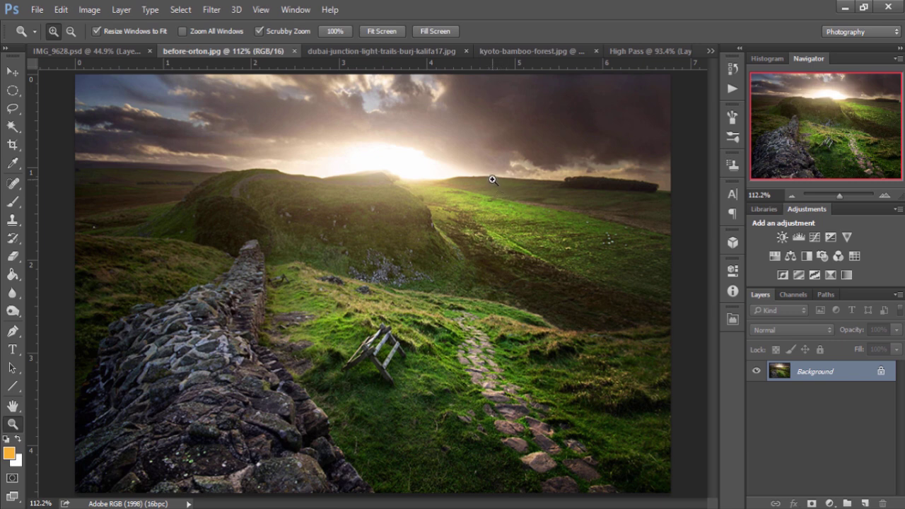
{"action": "left_click", "coordinate": [729, 322]}
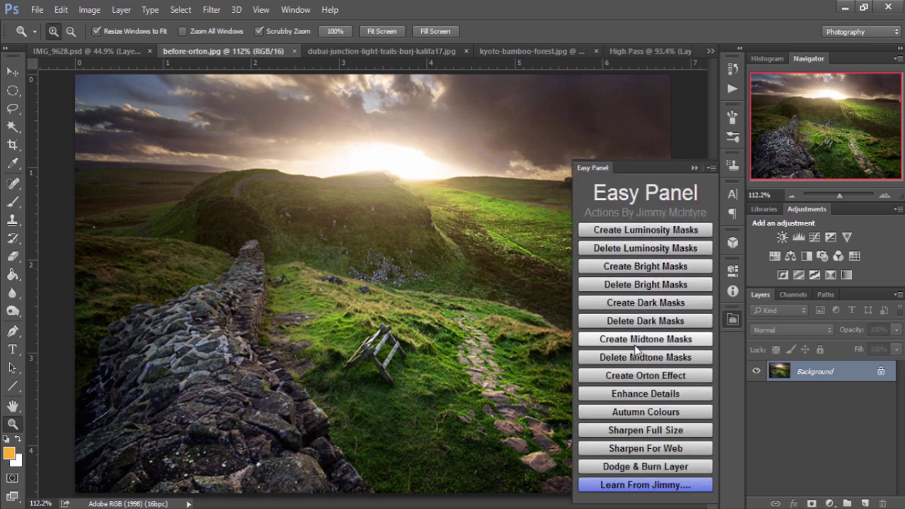
{"action": "left_click", "coordinate": [634, 377]}
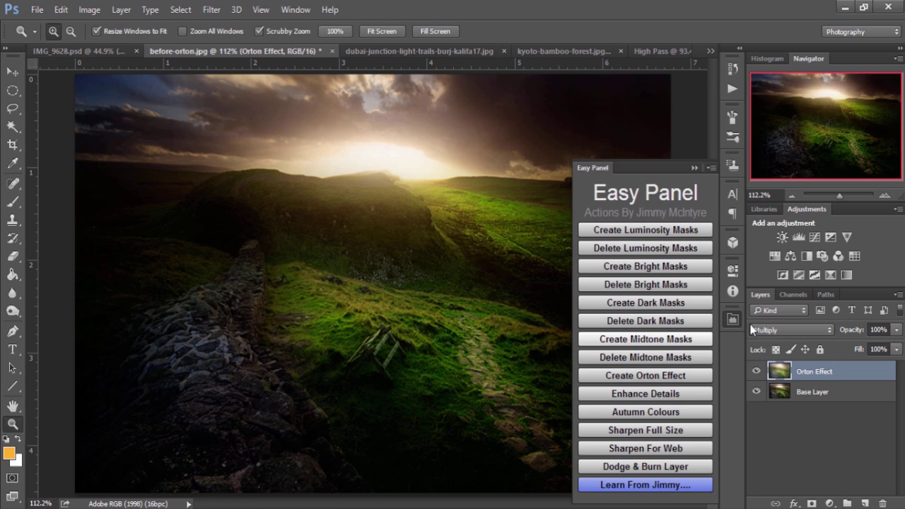
{"action": "mouse_move", "coordinate": [856, 332]}
{"action": "left_mouse_down"}
{"action": "mouse_move", "coordinate": [824, 329]}
{"action": "mouse_move", "coordinate": [844, 331]}
{"action": "left_mouse_up"}
Step: Toggle the Orton Effect layer to compare the glow, then bring up the bamboo photo
{"action": "left_click", "coordinate": [695, 168]}
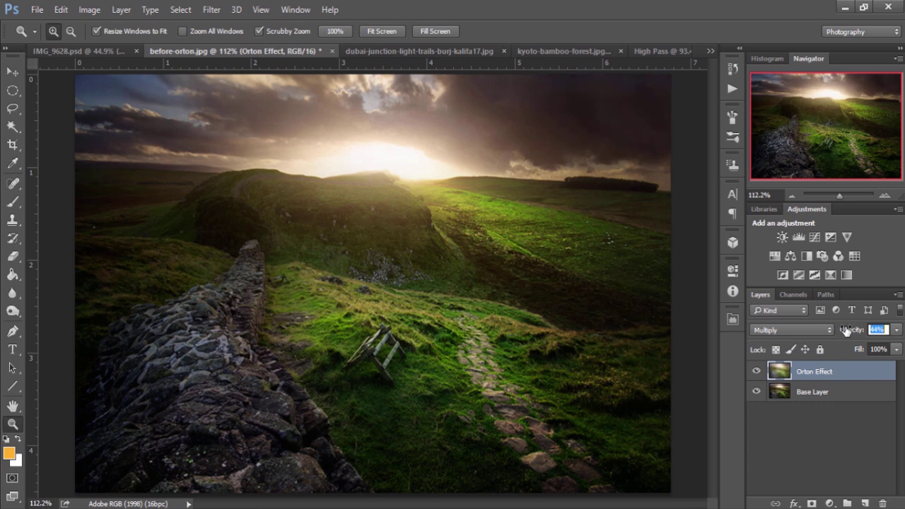
{"action": "left_click", "coordinate": [757, 372]}
{"action": "left_click", "coordinate": [756, 372]}
{"action": "left_click", "coordinate": [756, 372]}
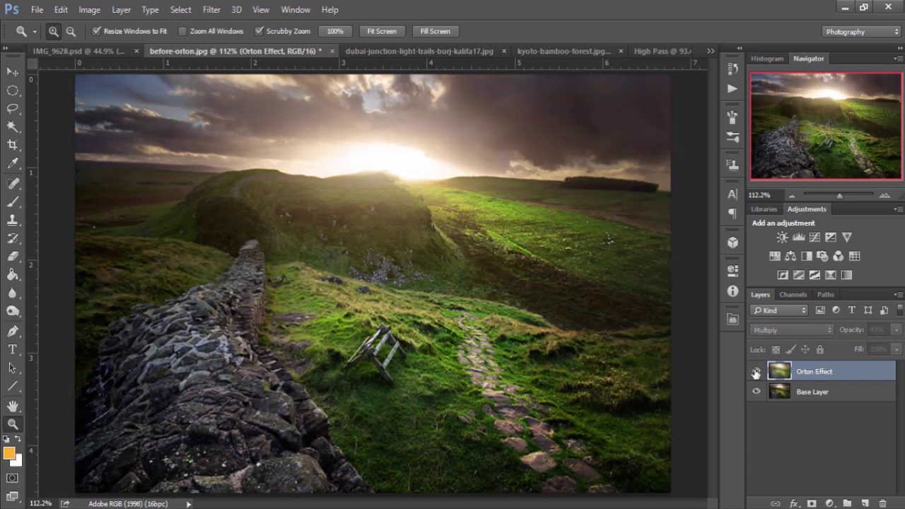
{"action": "left_click", "coordinate": [756, 372]}
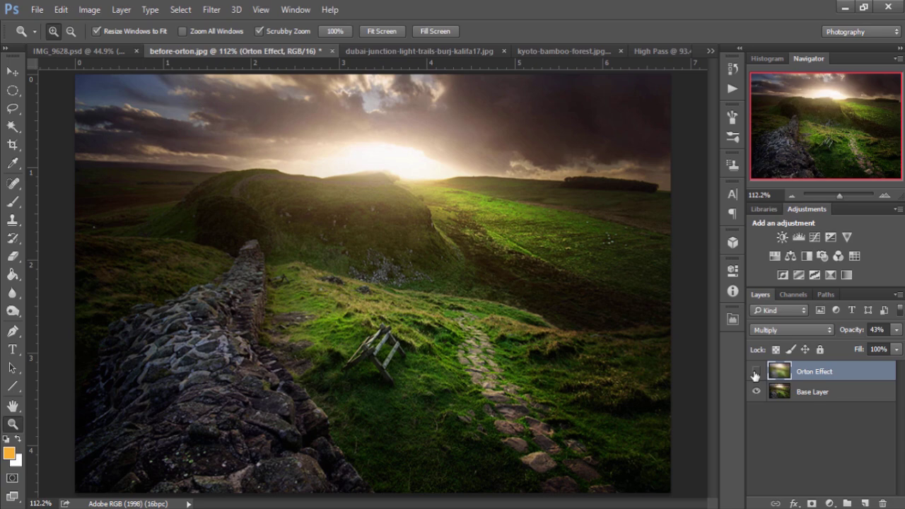
{"action": "left_click", "coordinate": [756, 372]}
{"action": "left_click", "coordinate": [756, 372]}
{"action": "left_click", "coordinate": [756, 372]}
{"action": "left_click", "coordinate": [756, 372]}
{"action": "left_click", "coordinate": [548, 51]}
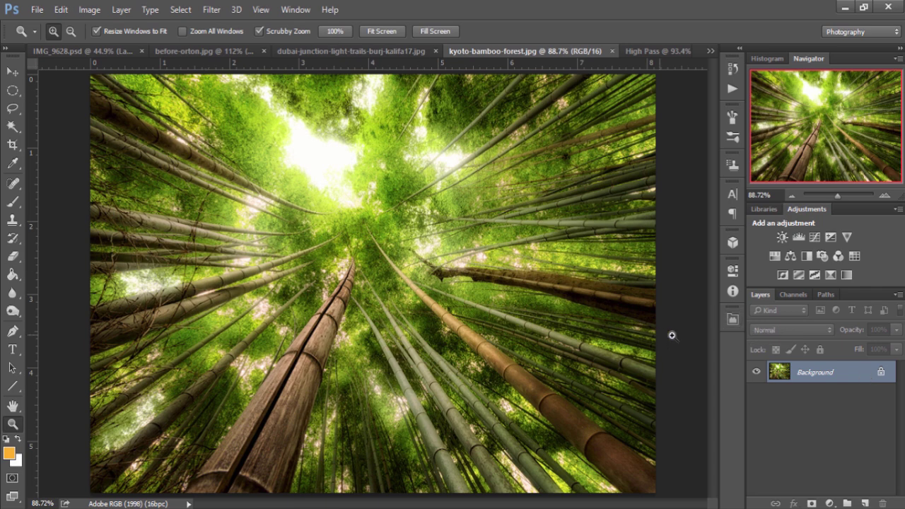
Step: Apply Autumn Colours to redden the bamboo canopy, compare with the original, and set opacity to 100%
{"action": "left_click", "coordinate": [733, 319]}
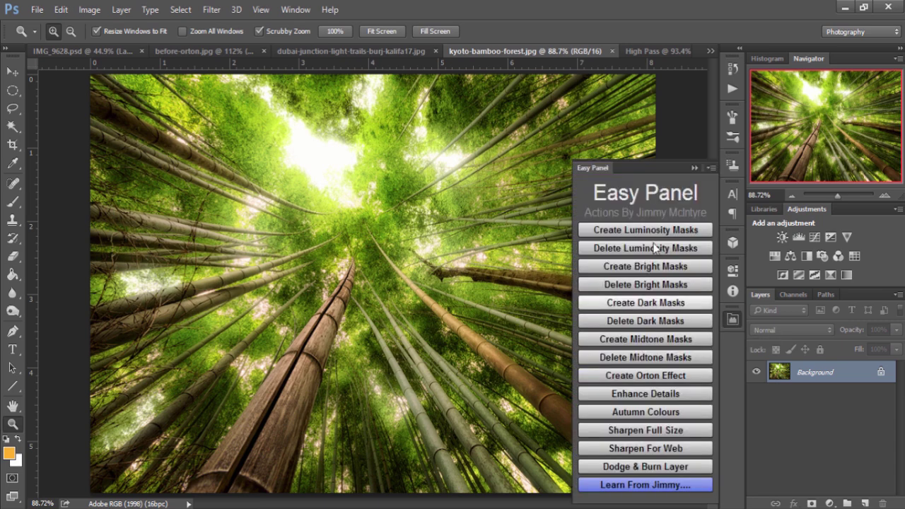
{"action": "left_click", "coordinate": [633, 415]}
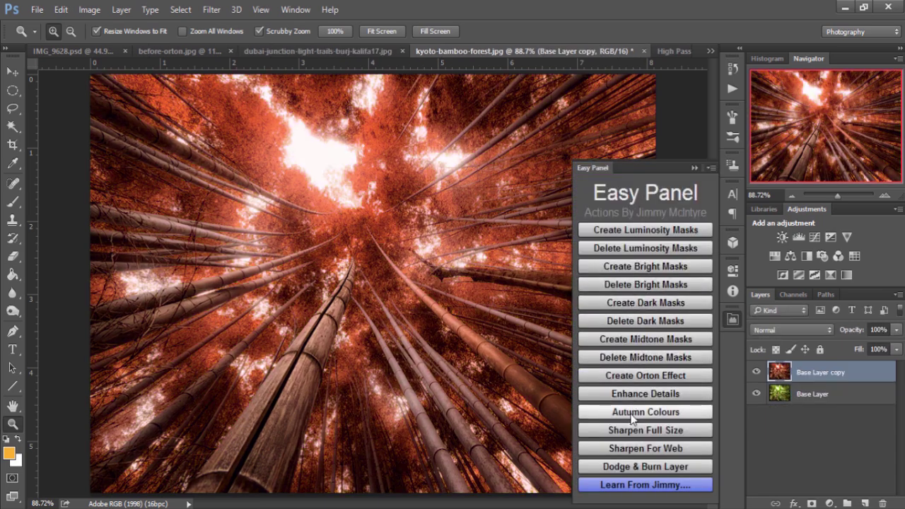
{"action": "left_click", "coordinate": [690, 168]}
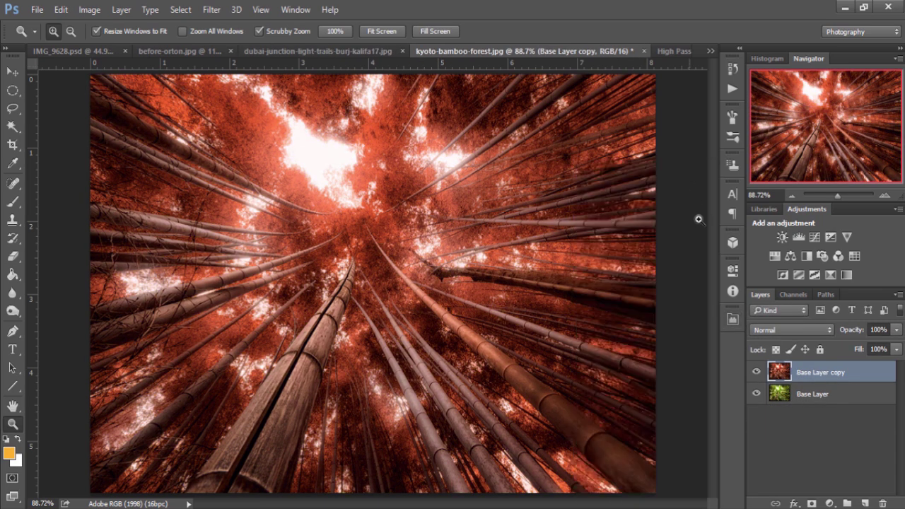
{"action": "left_click", "coordinate": [757, 373]}
{"action": "left_click", "coordinate": [756, 373]}
{"action": "mouse_move", "coordinate": [857, 332]}
{"action": "left_mouse_down"}
{"action": "mouse_move", "coordinate": [828, 330]}
{"action": "mouse_move", "coordinate": [872, 332]}
{"action": "left_mouse_up"}
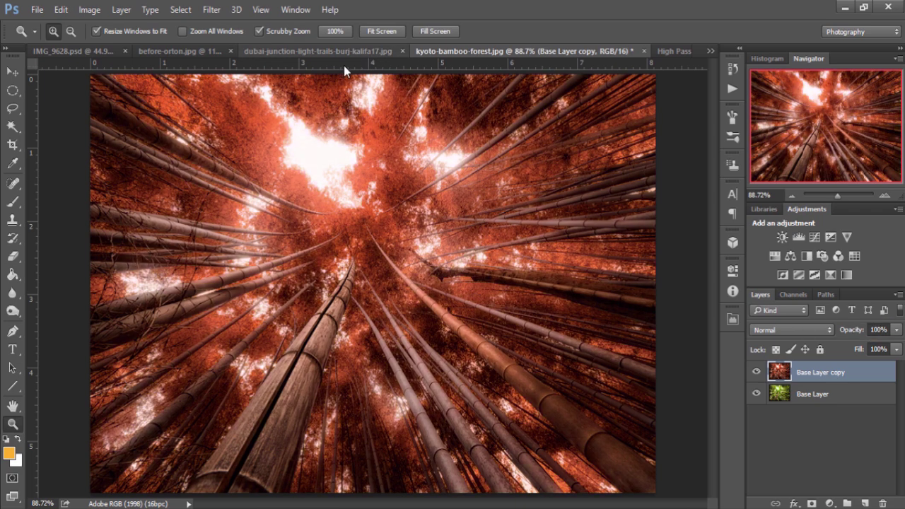
Step: Add a Soft Light Dodge & Burn layer to the dubai-junction night photo
{"action": "left_click", "coordinate": [314, 55]}
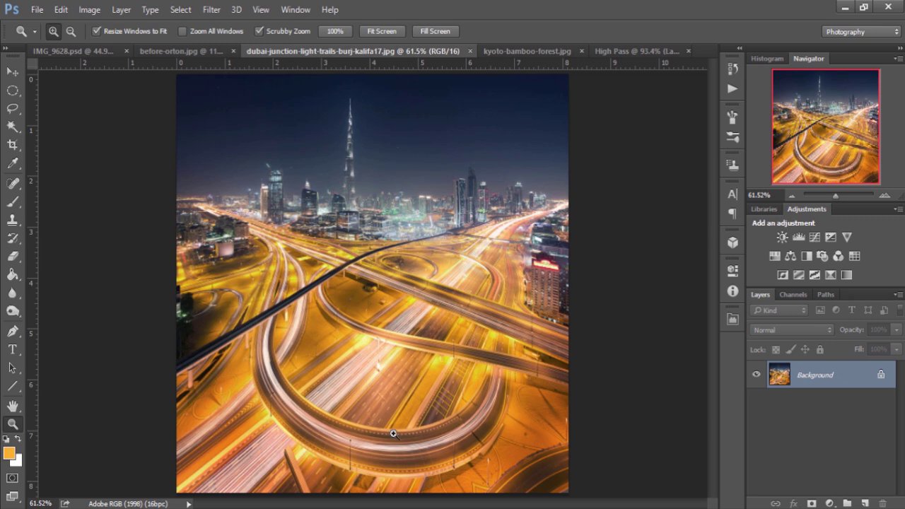
{"action": "left_click", "coordinate": [733, 319]}
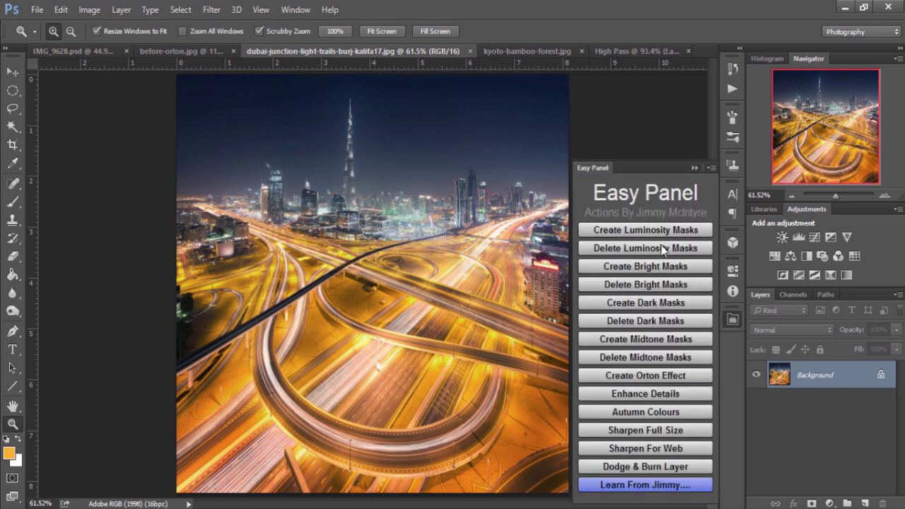
{"action": "left_click", "coordinate": [640, 472]}
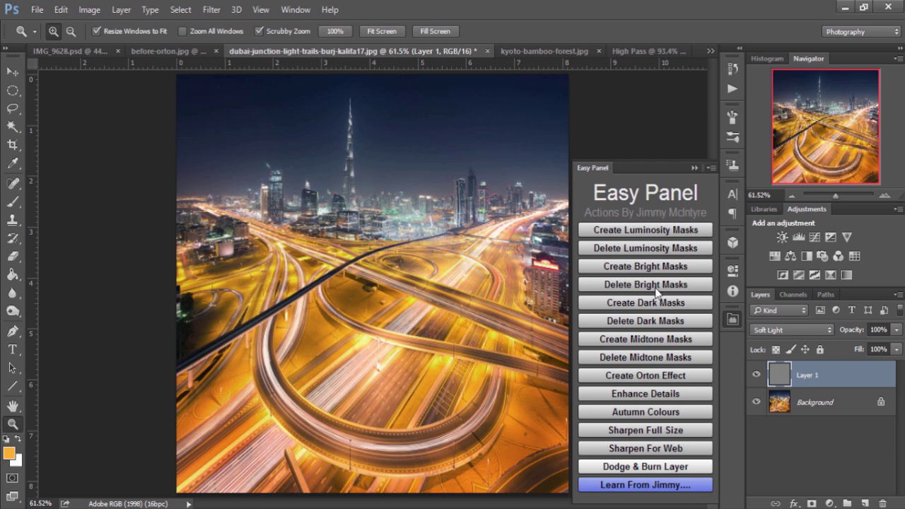
{"action": "left_click", "coordinate": [694, 168]}
Step: Burn over the lower roads with the Burn Tool
{"action": "left_click", "coordinate": [13, 313]}
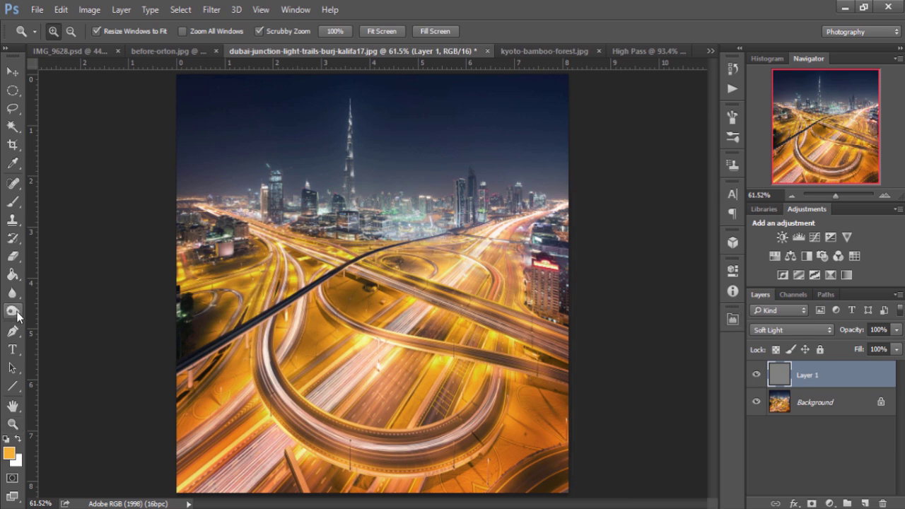
{"action": "right_click", "coordinate": [15, 320]}
{"action": "left_click", "coordinate": [60, 320]}
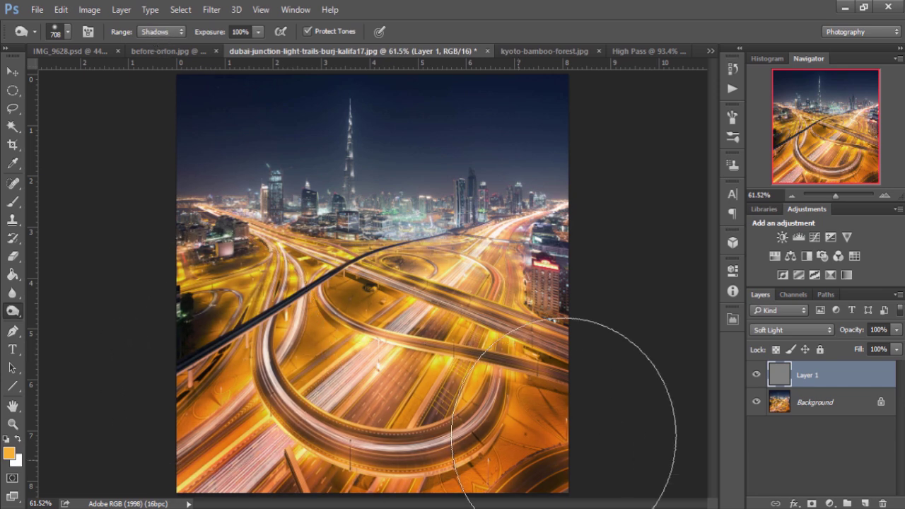
{"action": "left_click_drag", "start_coordinate": [248, 354], "coordinate": [474, 424]}
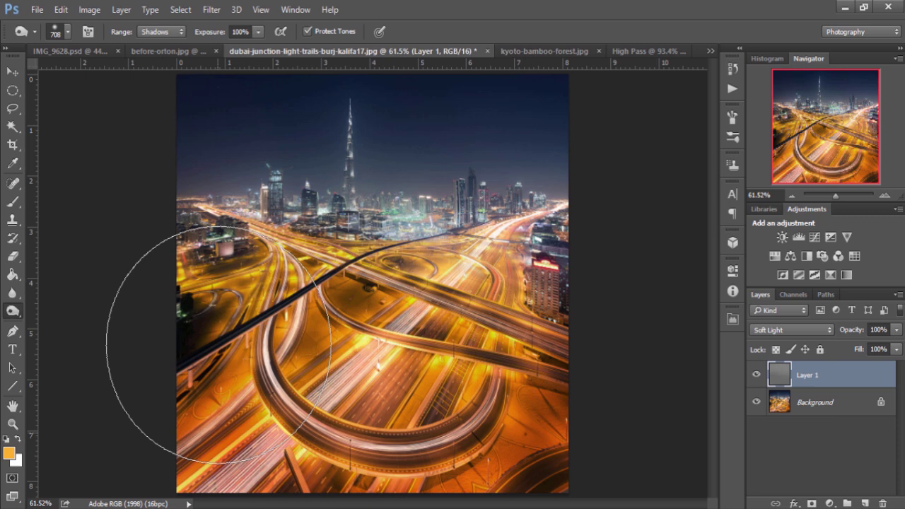
{"action": "mouse_move", "coordinate": [219, 346]}
{"action": "left_mouse_down"}
{"action": "mouse_move", "coordinate": [576, 360]}
{"action": "mouse_move", "coordinate": [304, 495]}
{"action": "mouse_move", "coordinate": [202, 404]}
{"action": "mouse_move", "coordinate": [488, 488]}
{"action": "mouse_move", "coordinate": [271, 419]}
{"action": "mouse_move", "coordinate": [233, 428]}
{"action": "mouse_move", "coordinate": [242, 385]}
{"action": "mouse_move", "coordinate": [233, 396]}
{"action": "left_mouse_up"}
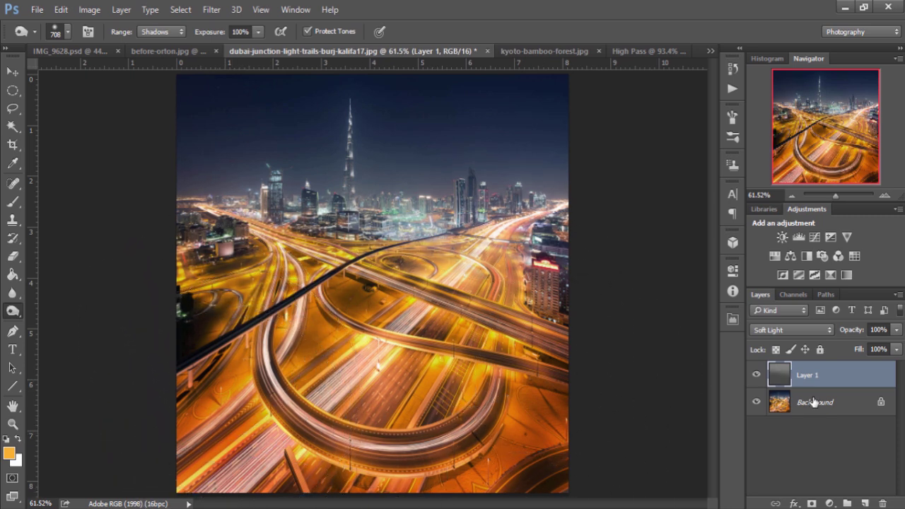
Step: Toggle Layer 1 to compare the image with and without the burning
{"action": "left_click", "coordinate": [756, 375]}
{"action": "left_click", "coordinate": [756, 374]}
{"action": "left_click", "coordinate": [757, 376]}
{"action": "left_click", "coordinate": [757, 376]}
{"action": "left_click", "coordinate": [757, 377]}
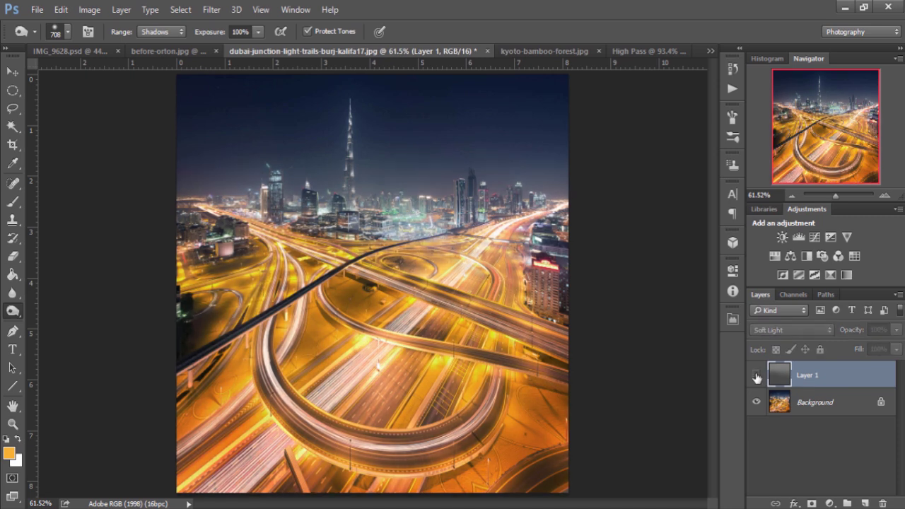
{"action": "left_click", "coordinate": [758, 377]}
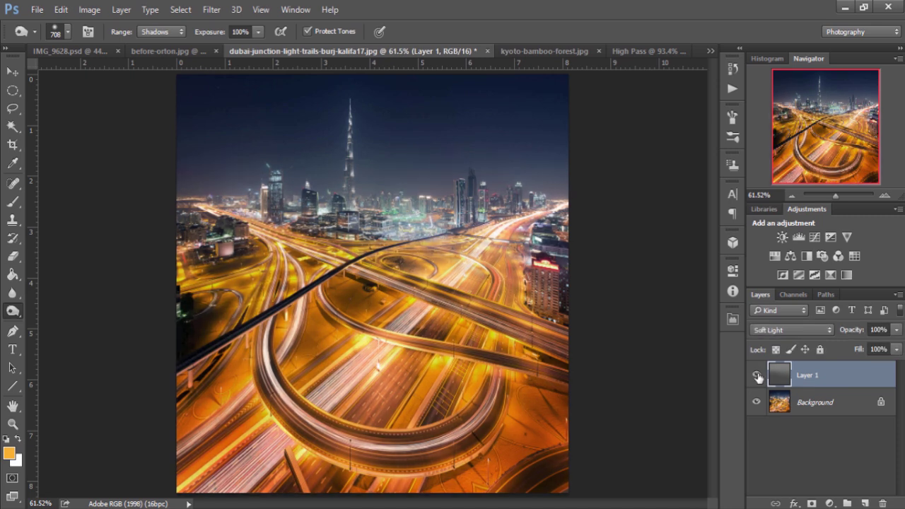
Step: Bring back the Easy Panel of one-click actions beside the Dubai light-trails photo
{"action": "left_click", "coordinate": [734, 320]}
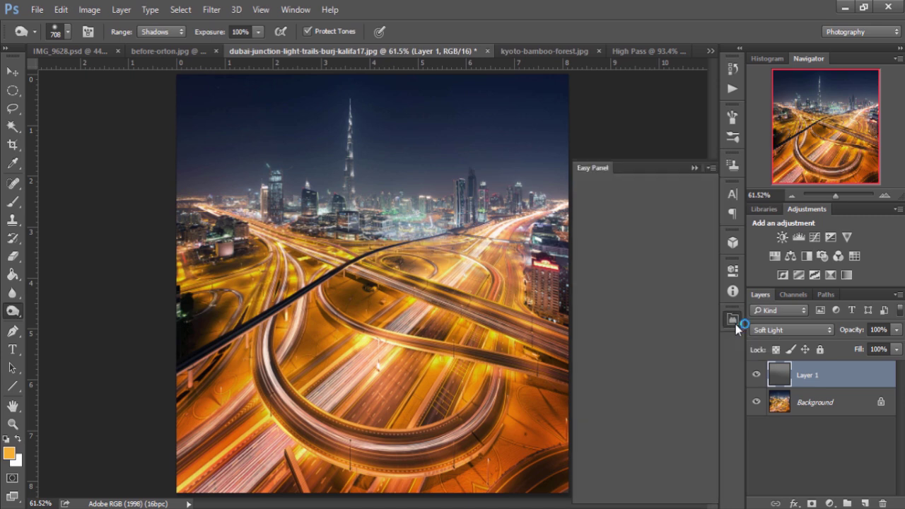